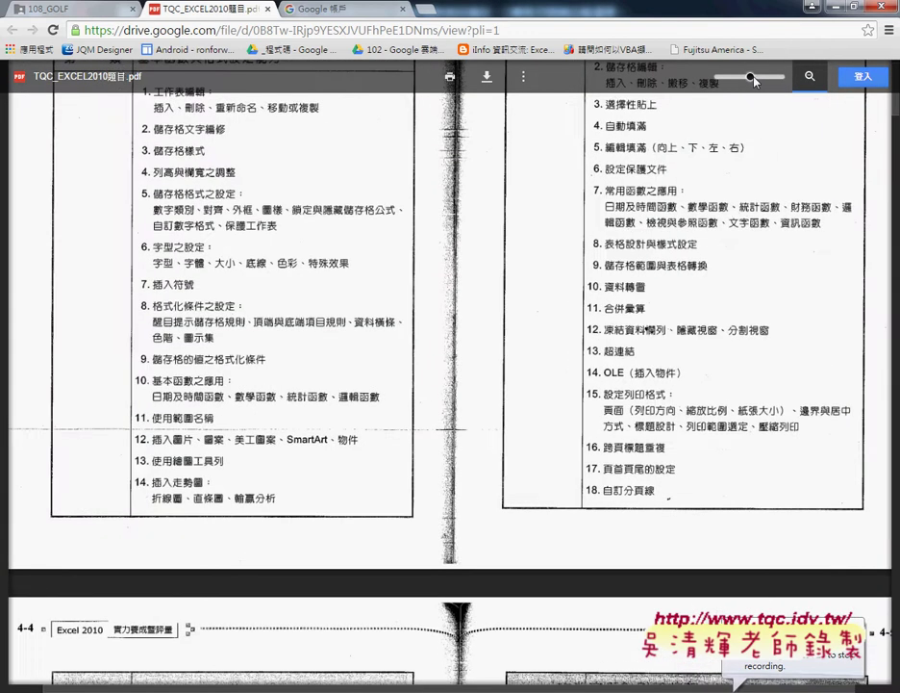
- Zoom in on the requirements PDF and scroll to page 10, the 108 Golf task
left_click_drag(755, 79, 761, 77)
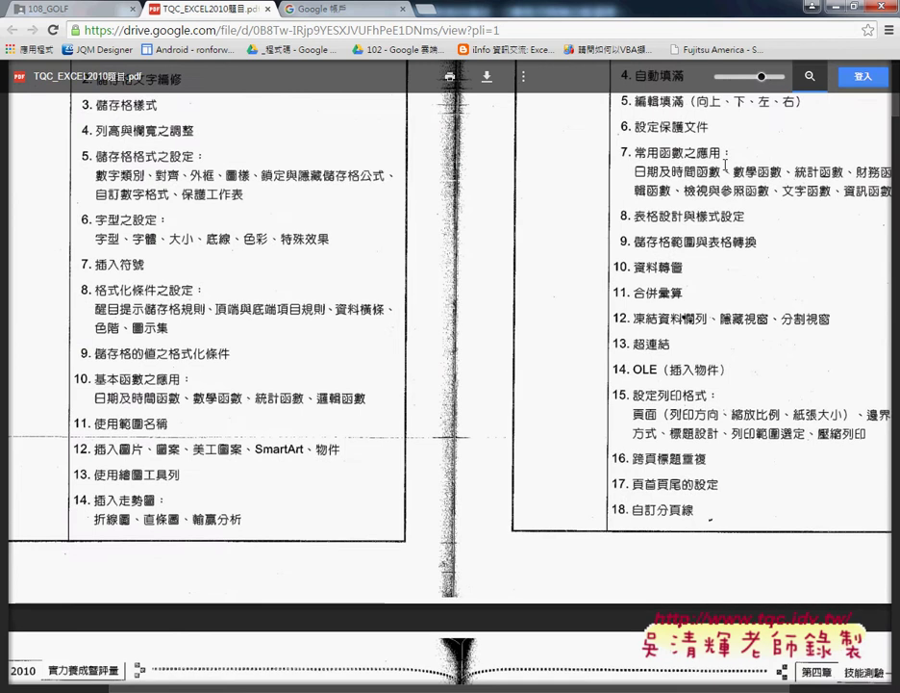
scroll(726, 166, "down", 10)
scroll(673, 287, "down", 10)
scroll(673, 286, "down", 5)
scroll(674, 287, "down", 10)
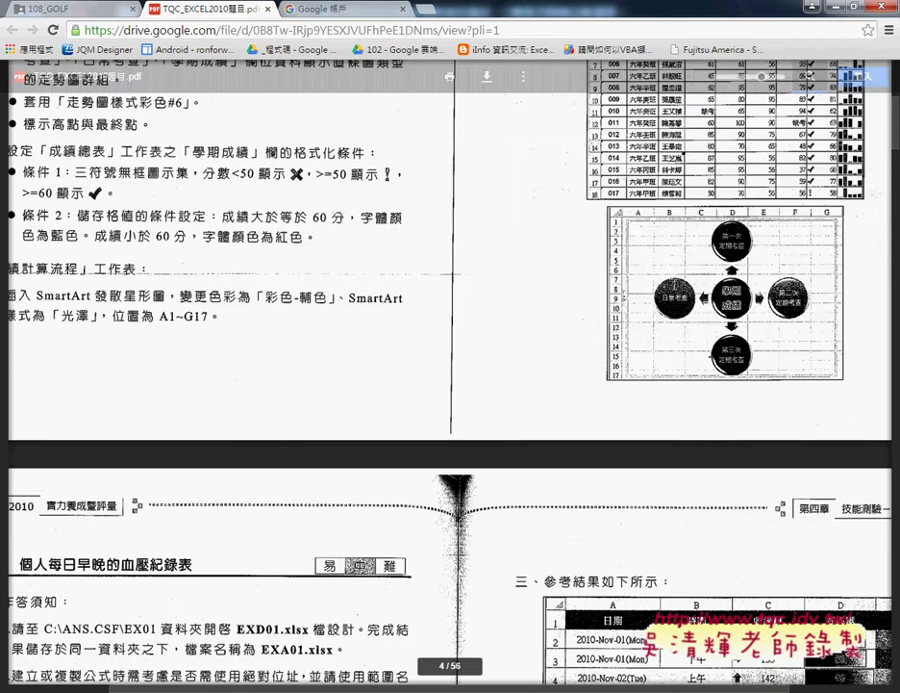
scroll(674, 285, "down", 10)
scroll(675, 285, "down", 10)
scroll(674, 285, "down", 10)
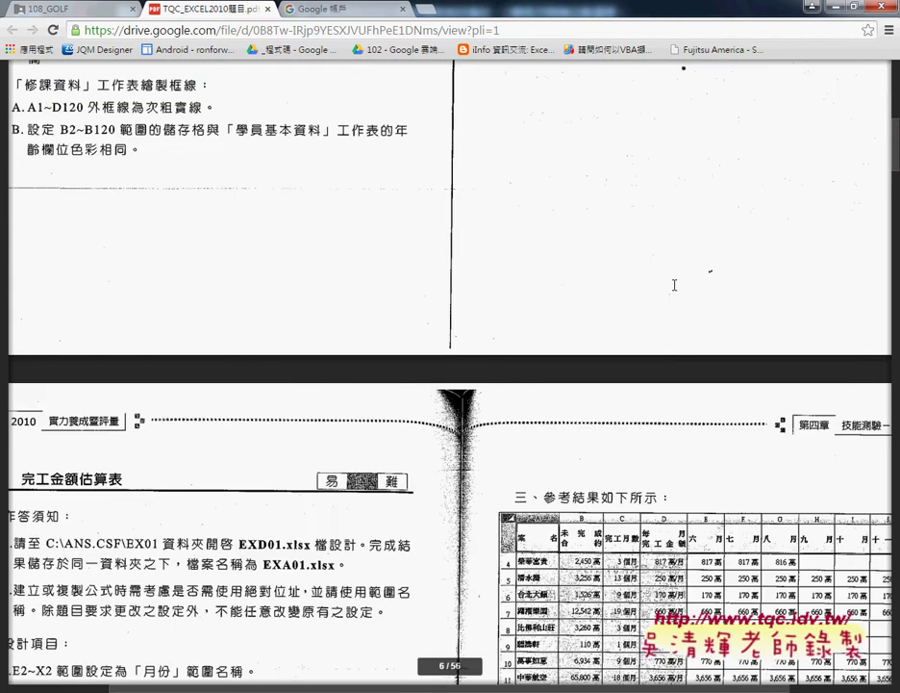
scroll(675, 284, "down", 10)
scroll(674, 285, "down", 5)
scroll(674, 285, "down", 10)
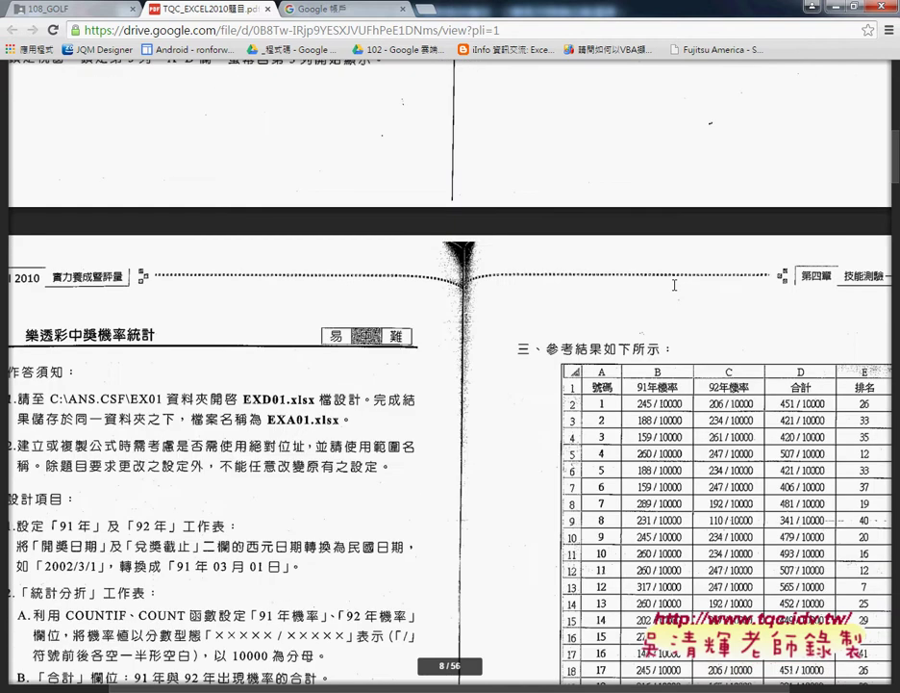
scroll(674, 285, "down", 10)
scroll(674, 284, "down", 10)
scroll(674, 284, "down", 10)
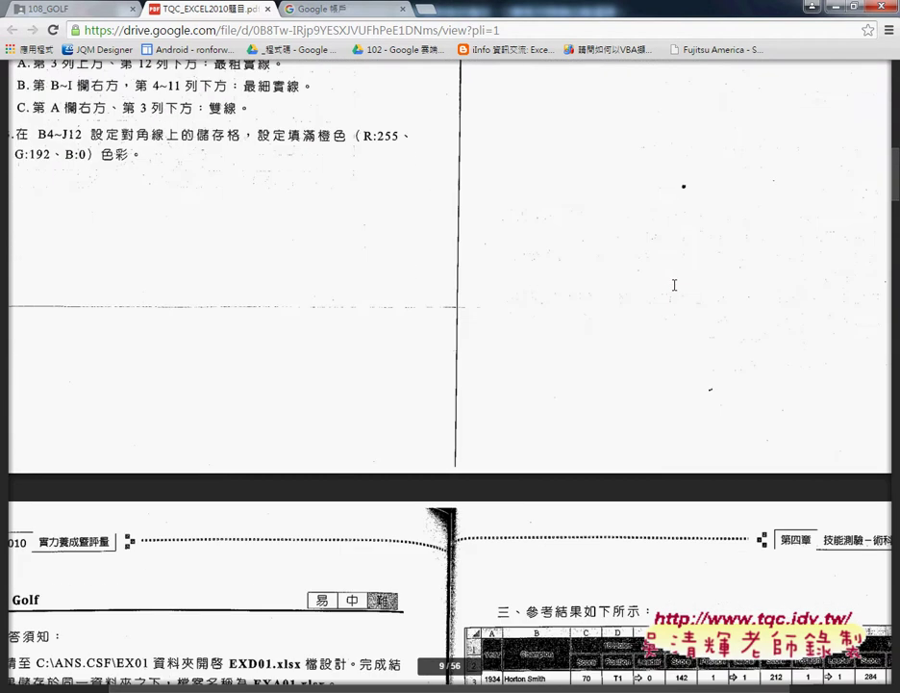
scroll(675, 285, "down", 5)
scroll(674, 285, "down", 4)
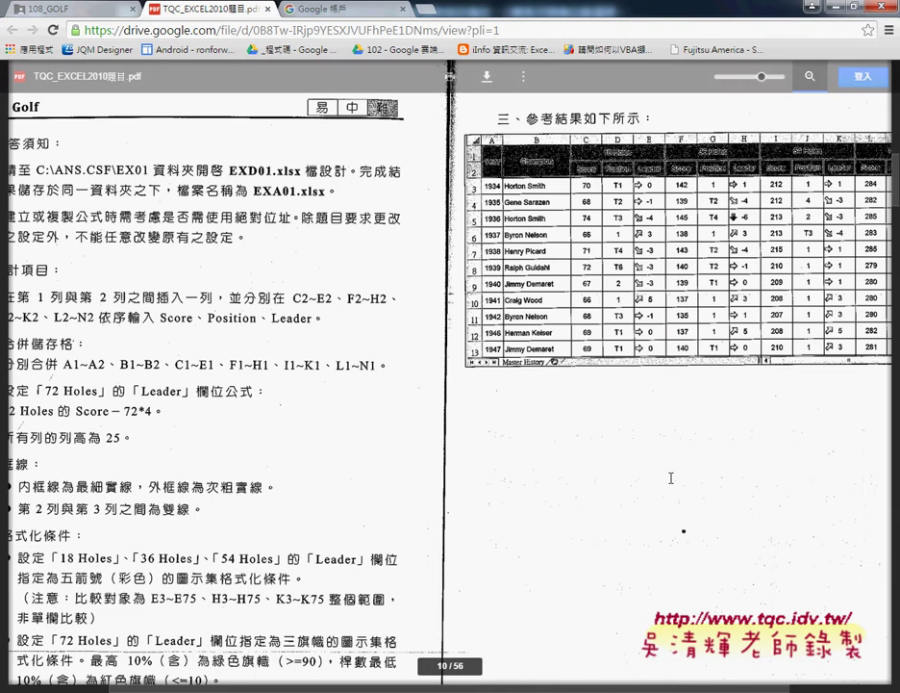
scroll(628, 690, "left", 3)
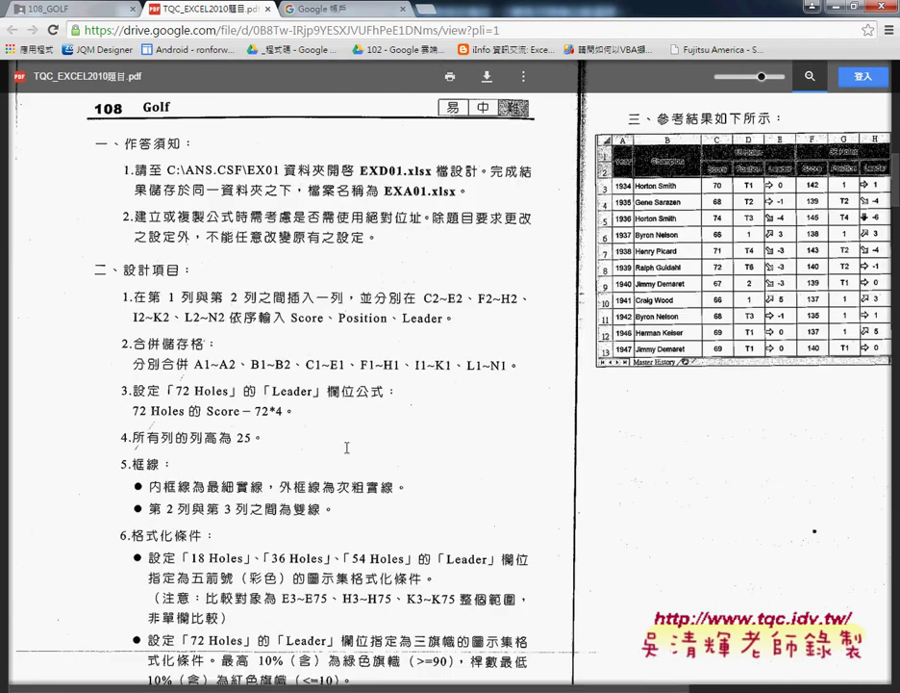
scroll(247, 340, "down", 2)
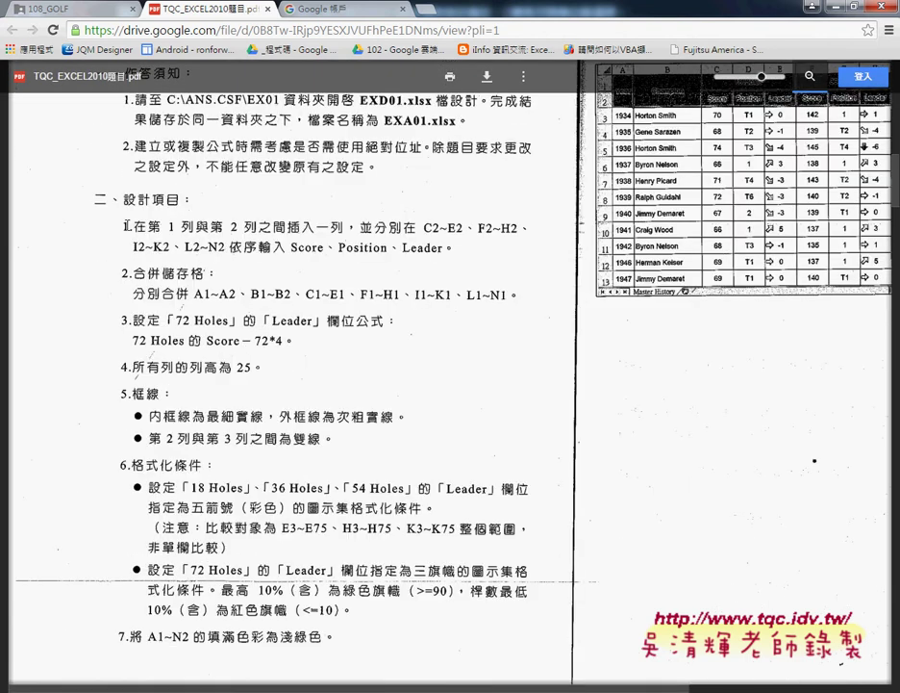
scroll(420, 481, "up", 2)
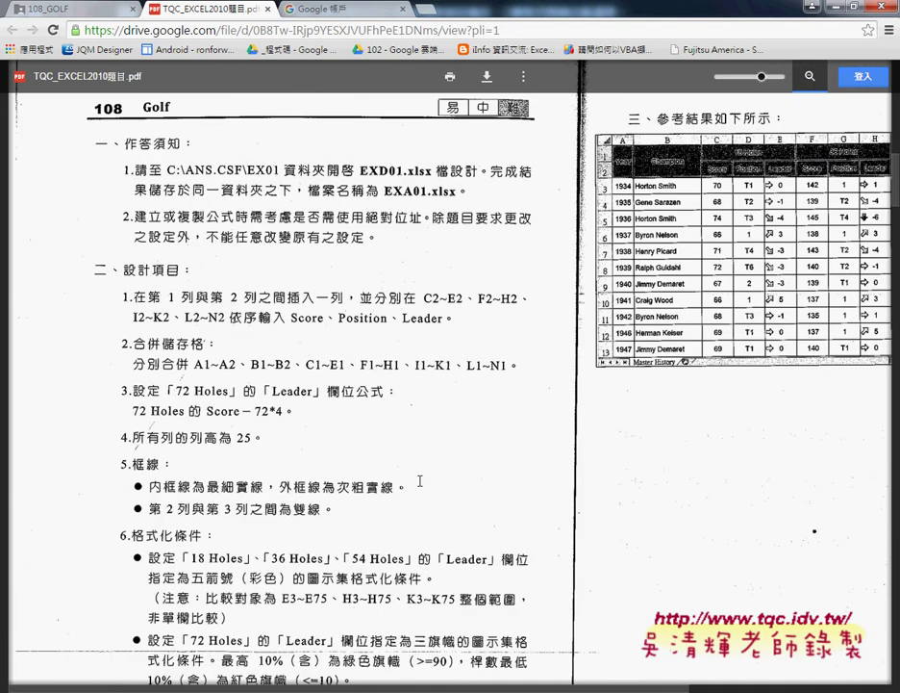
scroll(419, 481, "down", 2)
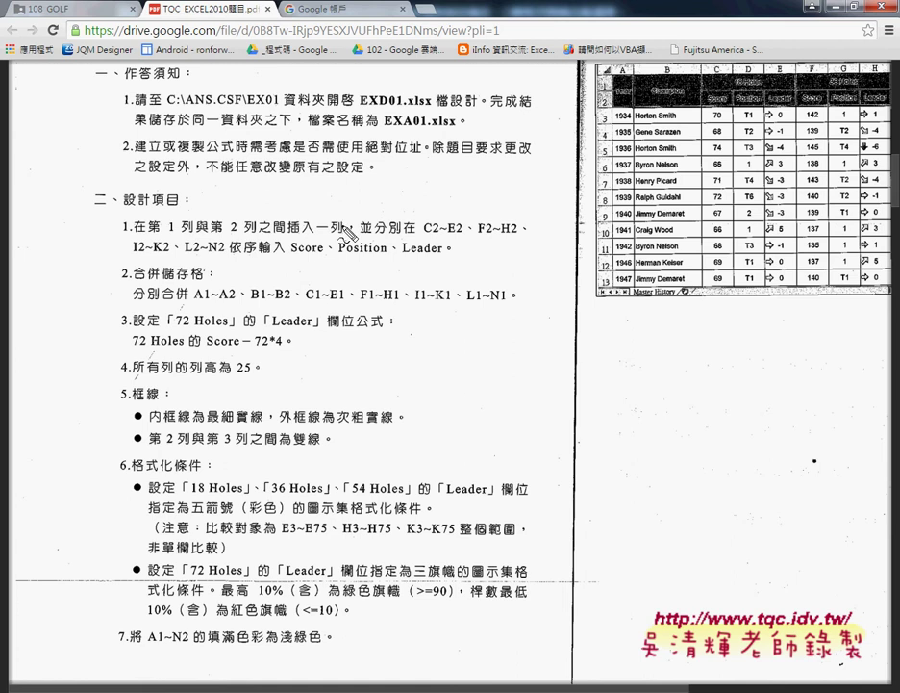
left_click_drag(167, 233, 196, 234)
mouse_move(222, 232)
left_mouse_down()
mouse_move(336, 232)
mouse_move(289, 252)
mouse_move(294, 258)
left_mouse_up()
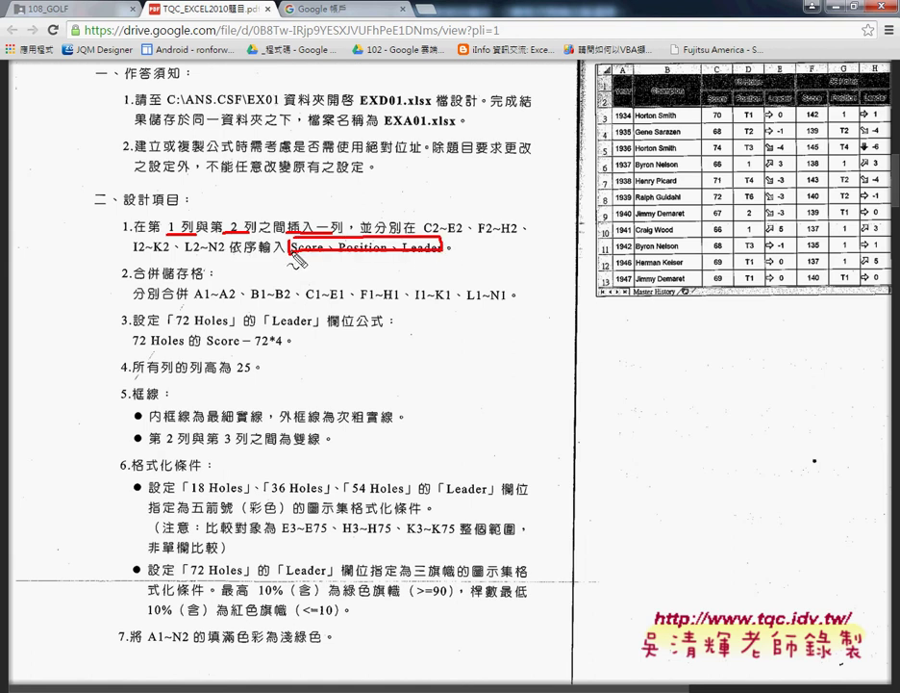
left_click_drag(136, 280, 205, 279)
left_click_drag(195, 376, 253, 376)
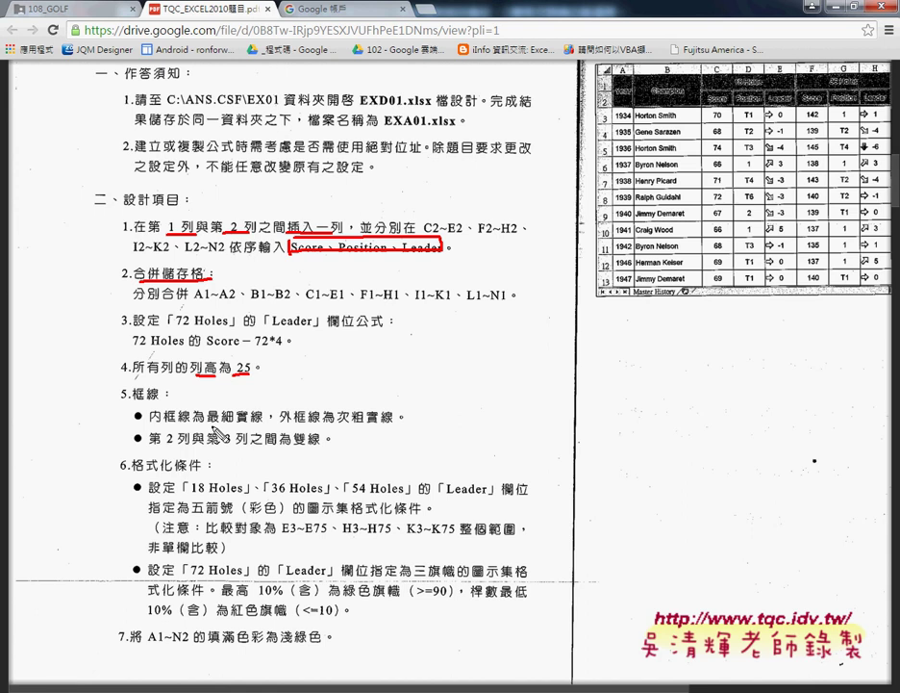
left_click_drag(149, 419, 188, 418)
left_click_drag(279, 417, 318, 416)
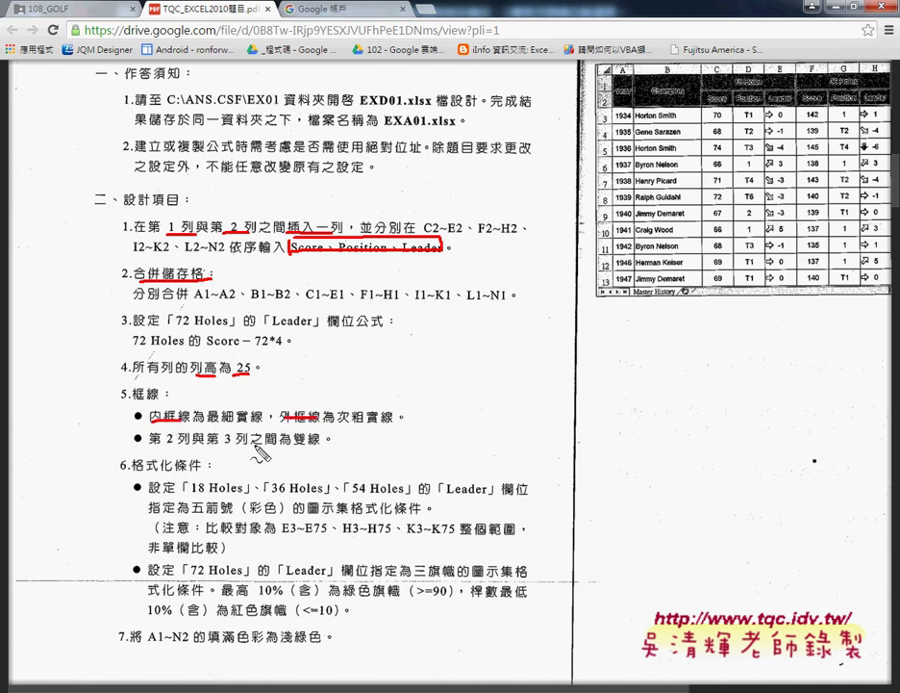
key("Escape")
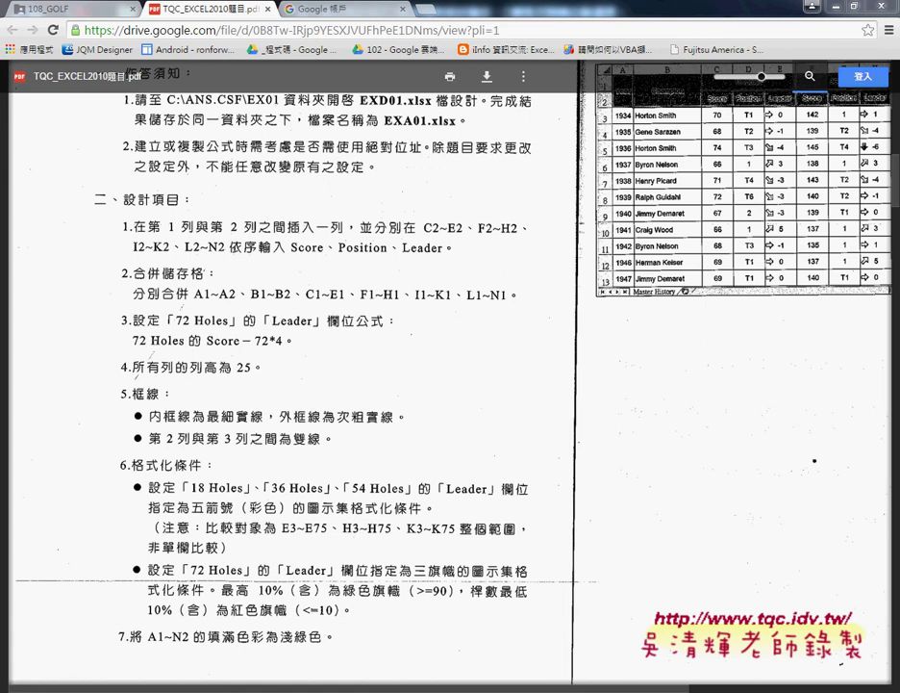
- In EXD01.xlsx, circle the Year, Champion and 18/36/54/72 Holes headers in row 1, then clear the ink
mouse_move(292, 685)
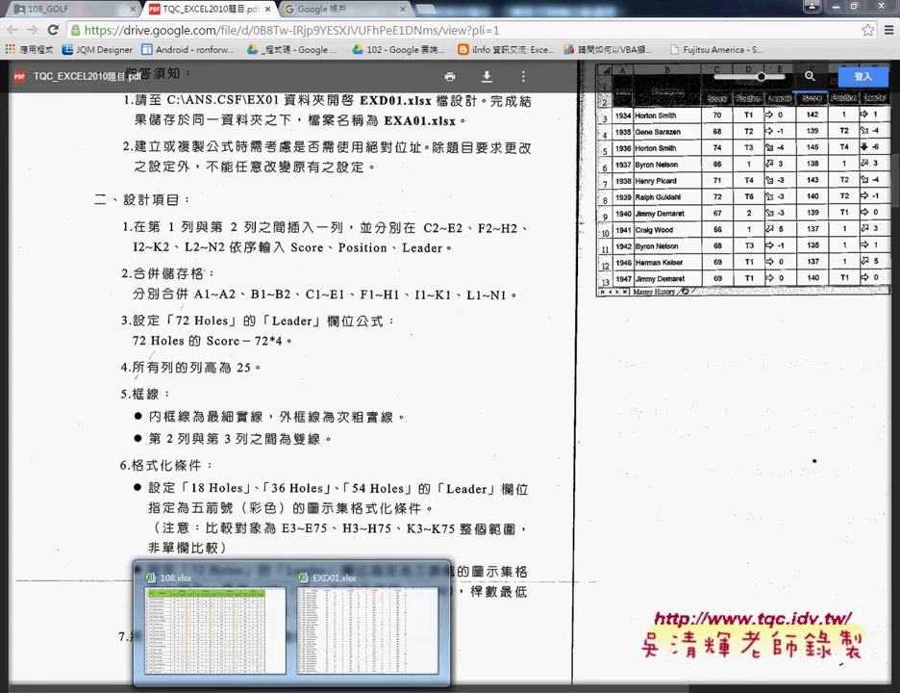
left_click(370, 643)
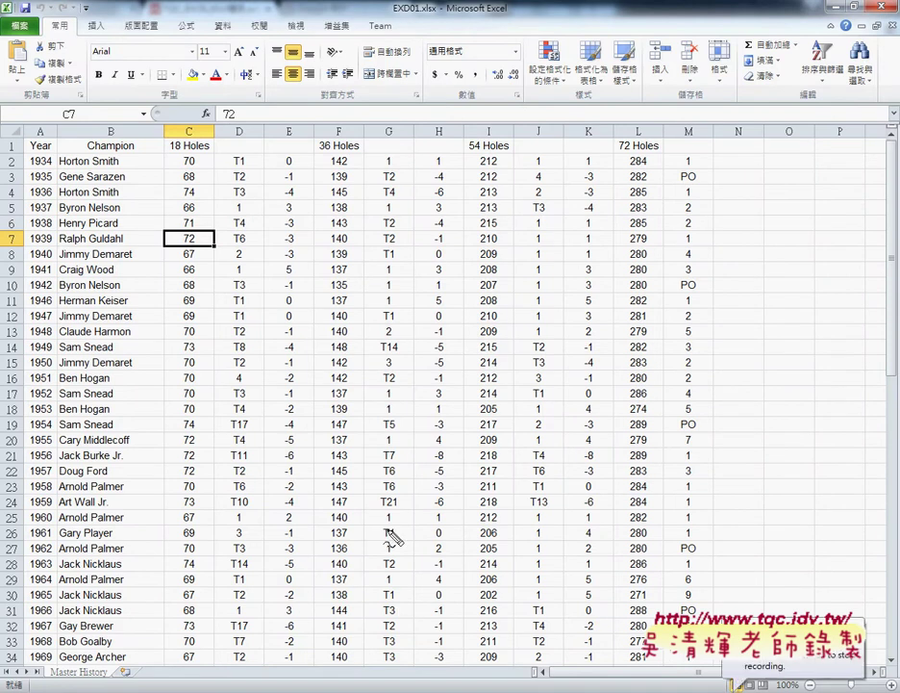
left_click_drag(43, 136, 54, 136)
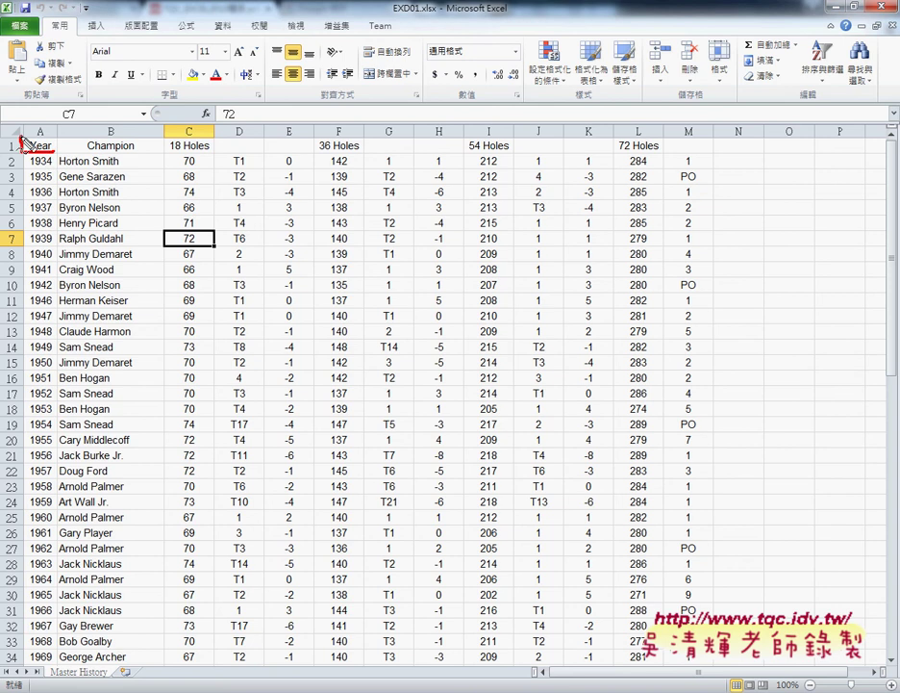
left_click_drag(128, 151, 138, 144)
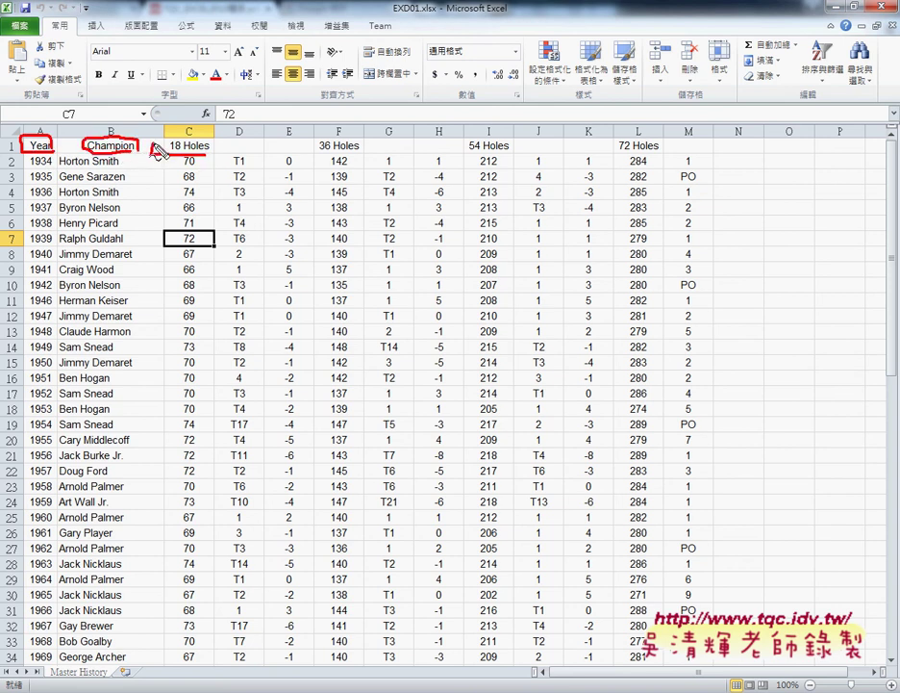
left_click_drag(155, 142, 212, 138)
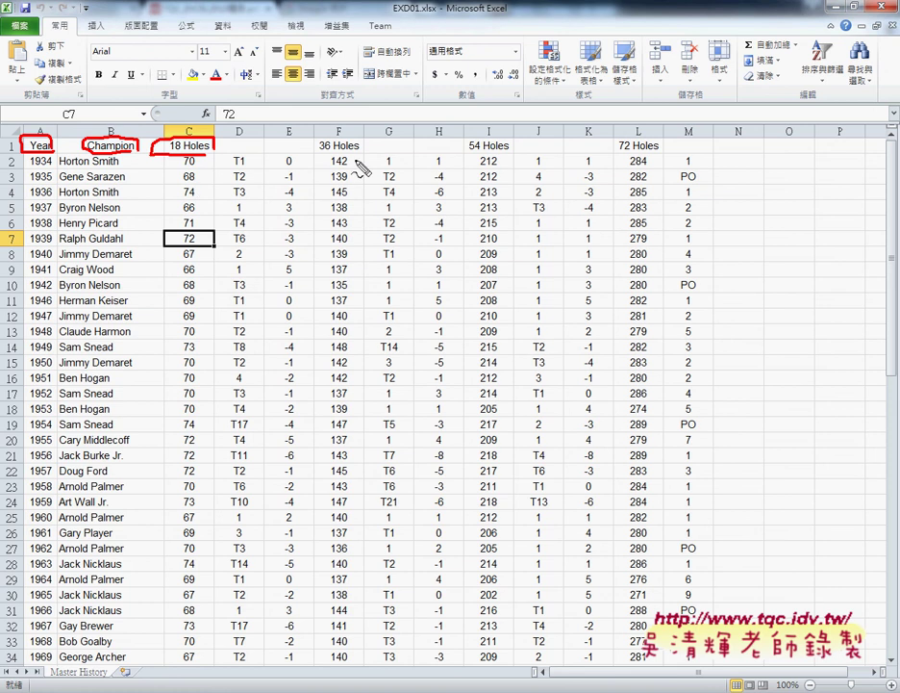
left_click_drag(323, 134, 358, 152)
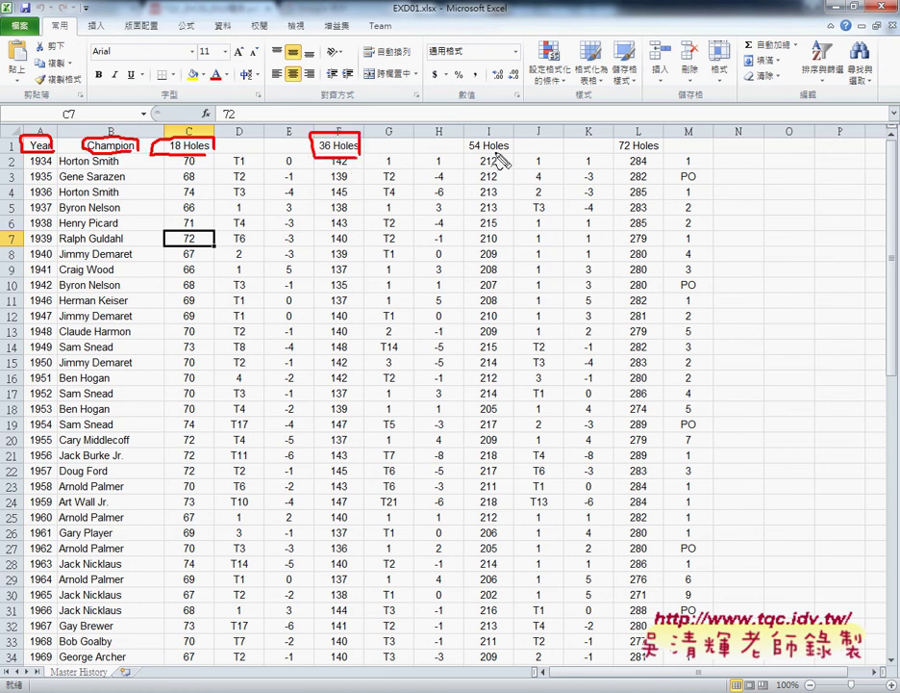
left_click_drag(521, 136, 531, 147)
left_click_drag(635, 137, 667, 144)
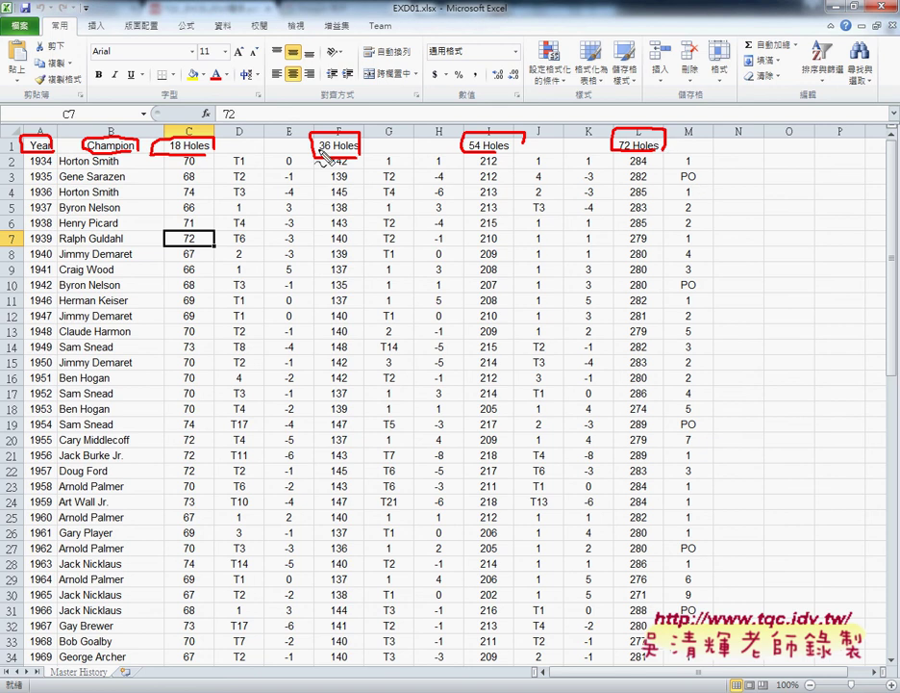
key("Escape")
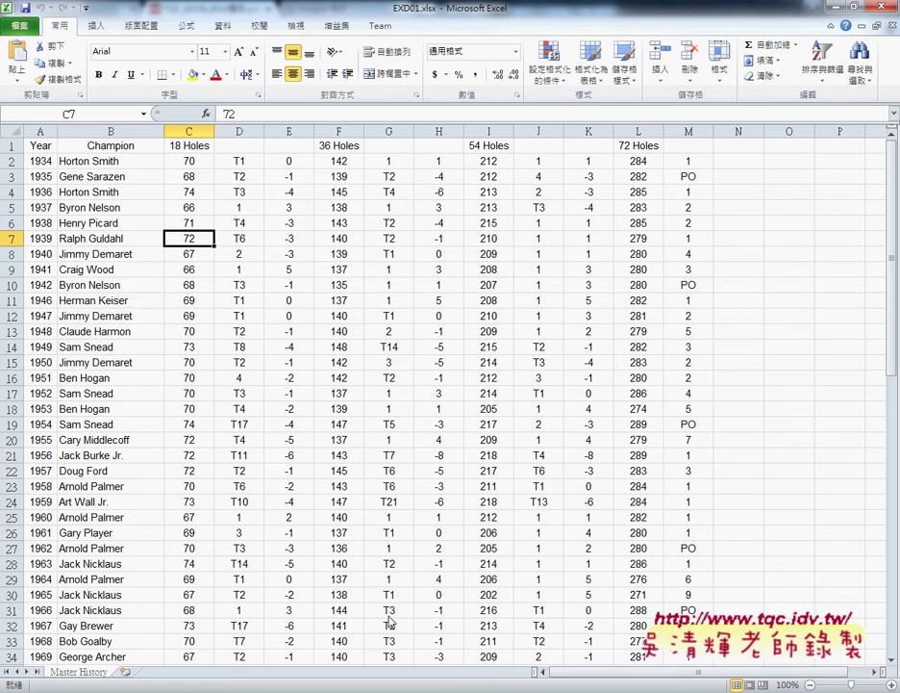
left_click(158, 616)
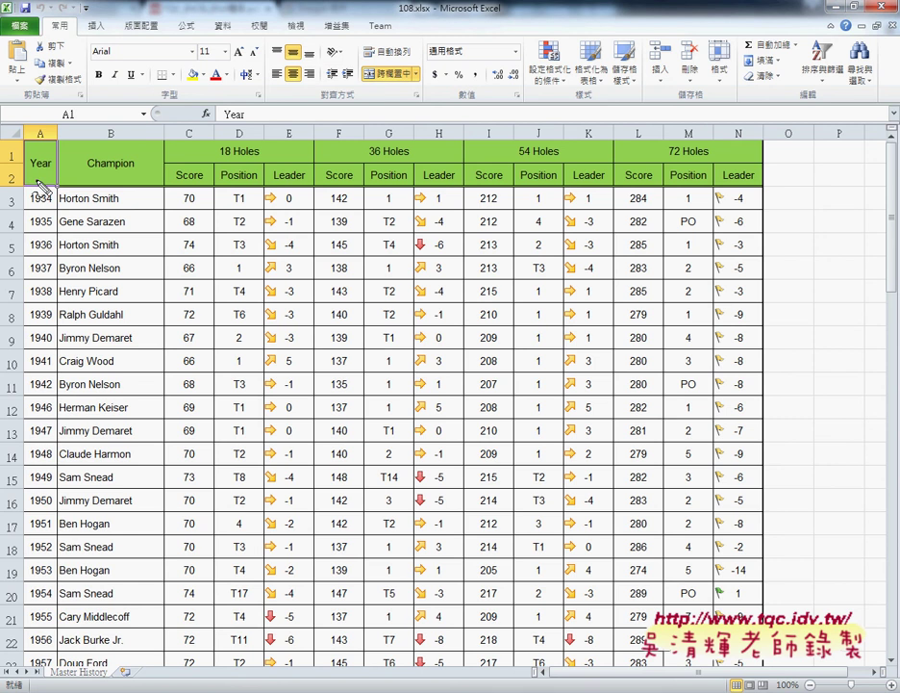
- In 108.xlsx, circle the 18, 36 and 54 Holes Score/Position/Leader sub-headers and the merged 18 Holes header
mouse_move(154, 162)
left_mouse_down()
mouse_move(176, 162)
mouse_move(184, 188)
mouse_move(193, 183)
left_mouse_up()
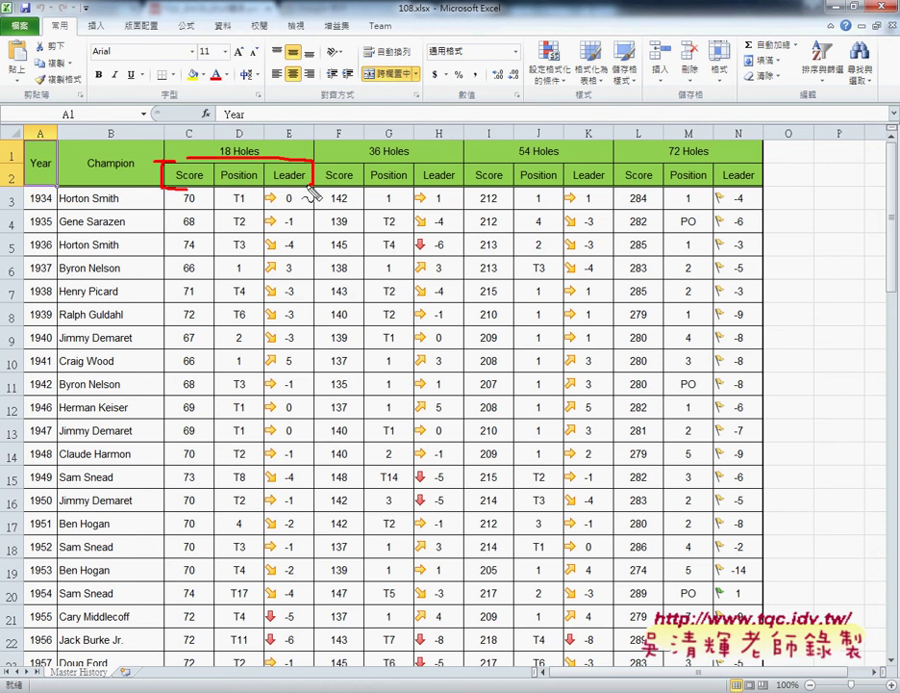
left_click_drag(320, 153, 340, 193)
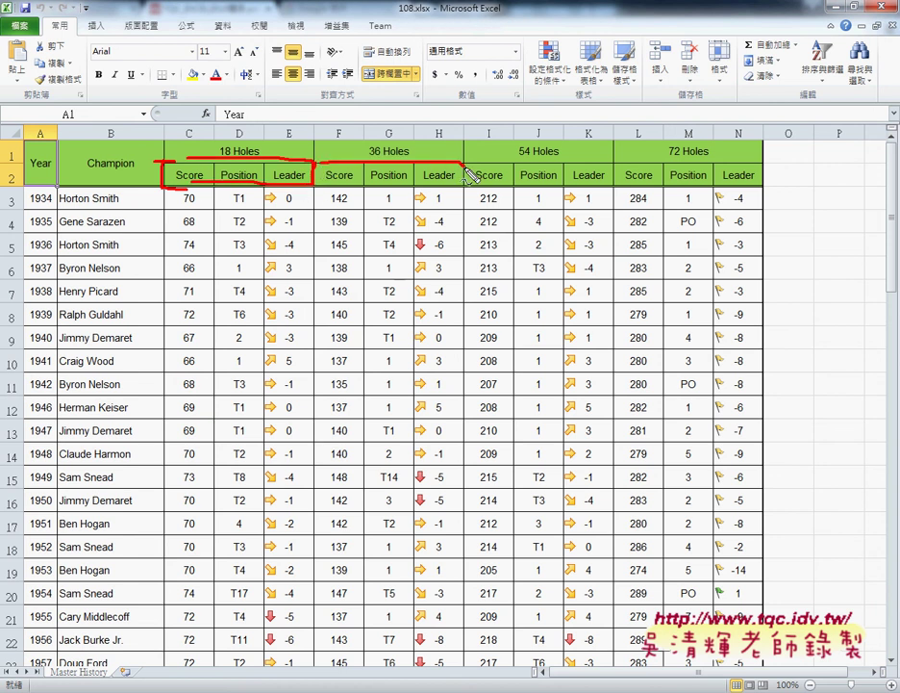
left_click_drag(471, 187, 616, 171)
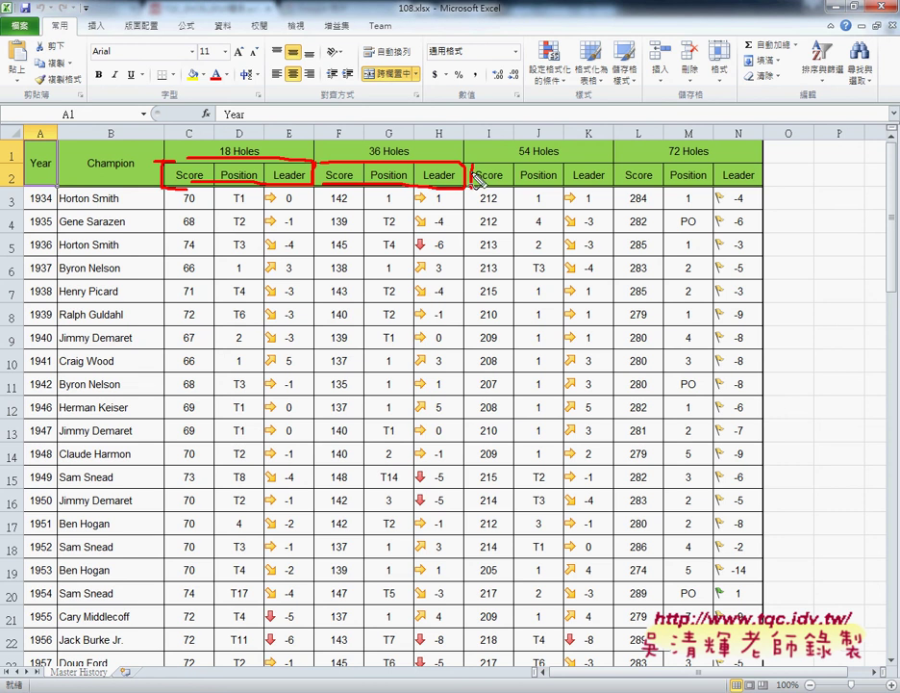
mouse_move(471, 187)
left_mouse_down()
mouse_move(621, 179)
mouse_move(654, 195)
left_mouse_up()
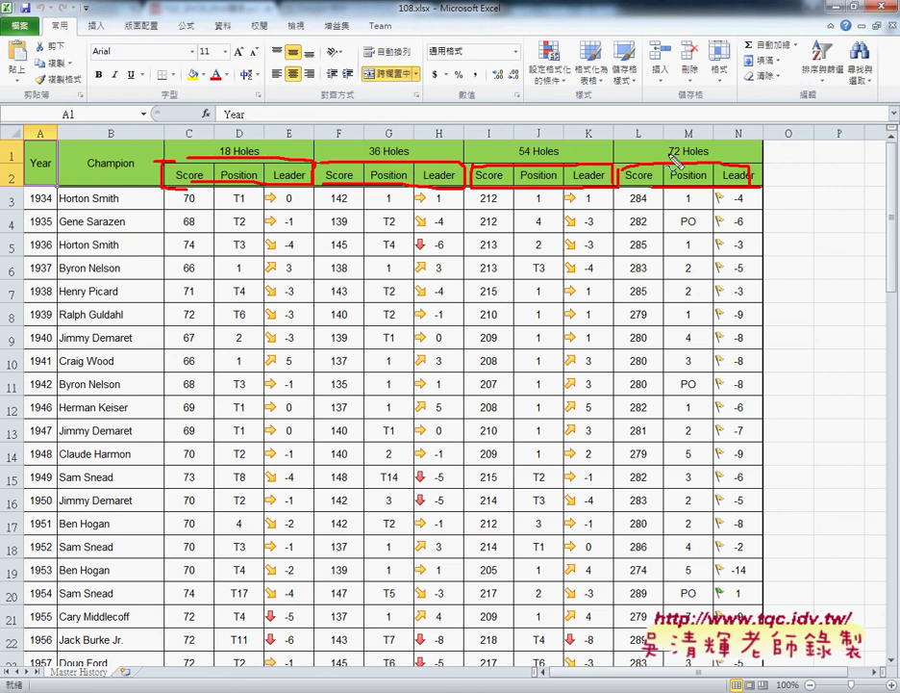
left_click_drag(214, 138, 214, 161)
key("Escape")
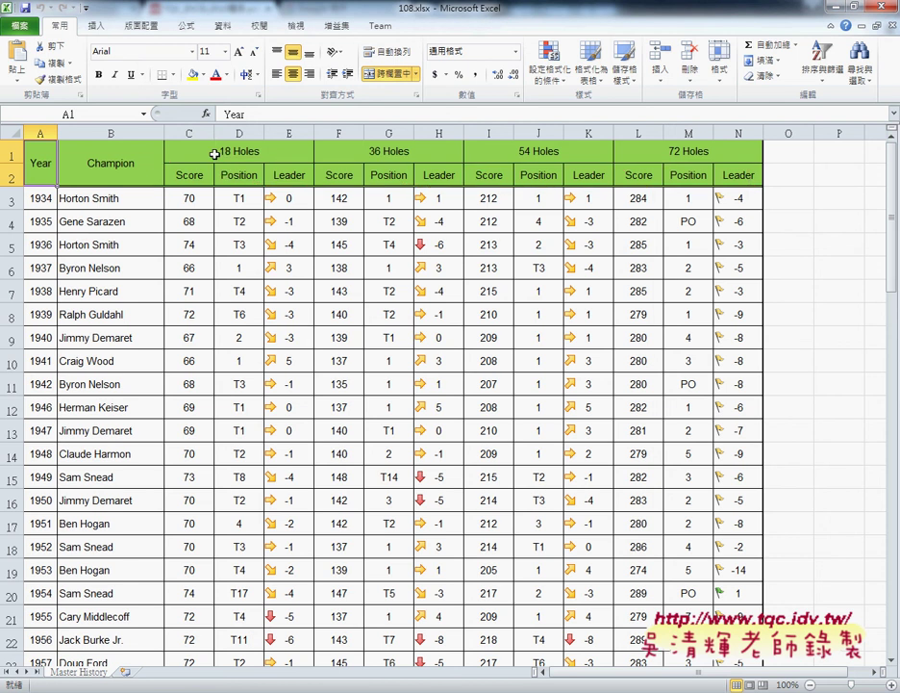
- In EXD01.xlsx, select C1:E1 and point out Merge & Center for the 18 Holes header
left_click(362, 630)
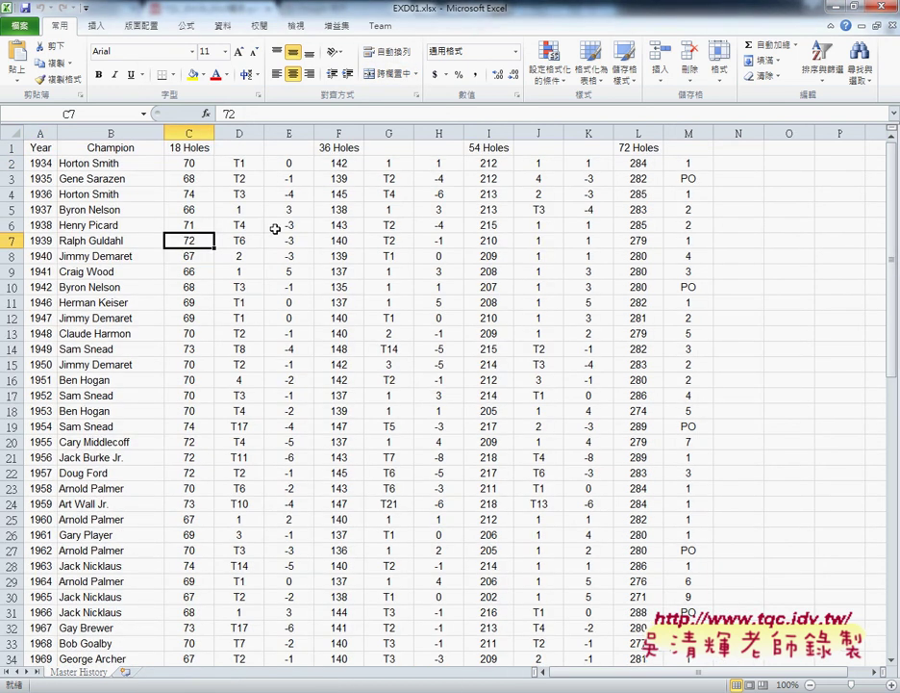
left_click_drag(182, 152, 267, 154)
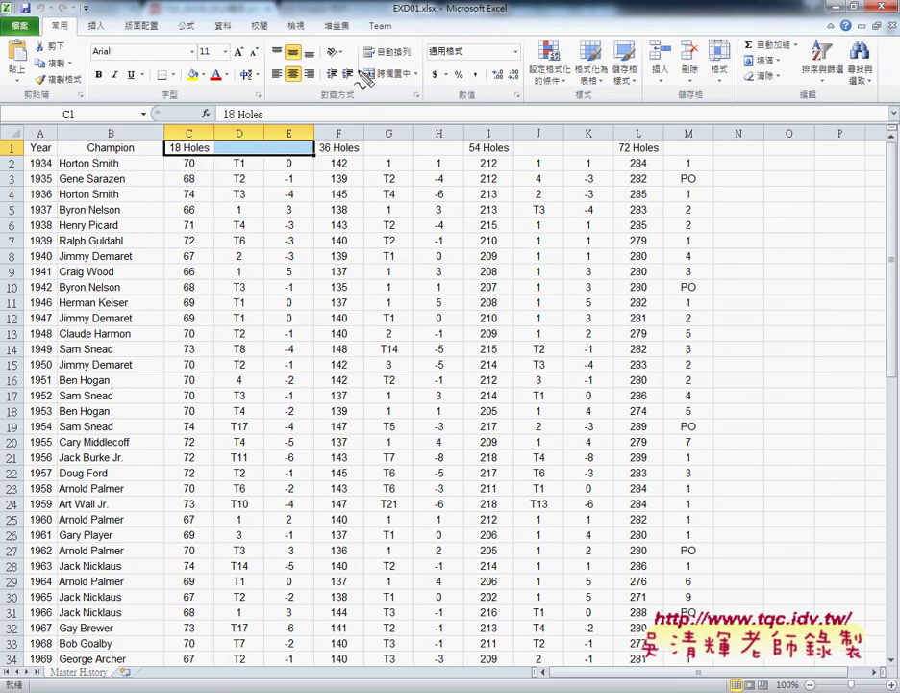
mouse_move(361, 86)
left_mouse_down()
mouse_move(405, 65)
mouse_move(268, 133)
left_mouse_up()
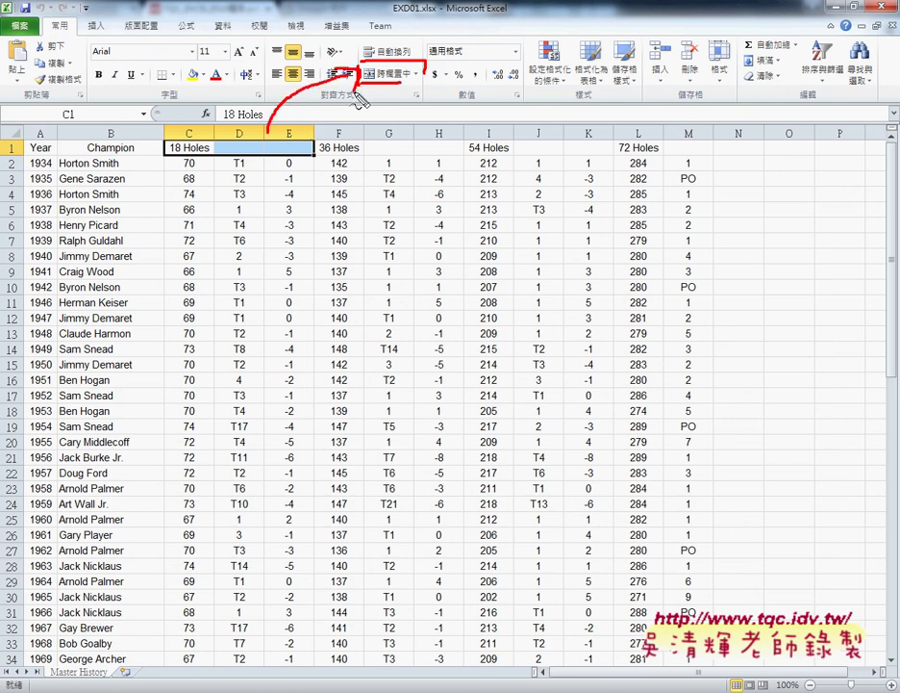
key("Escape")
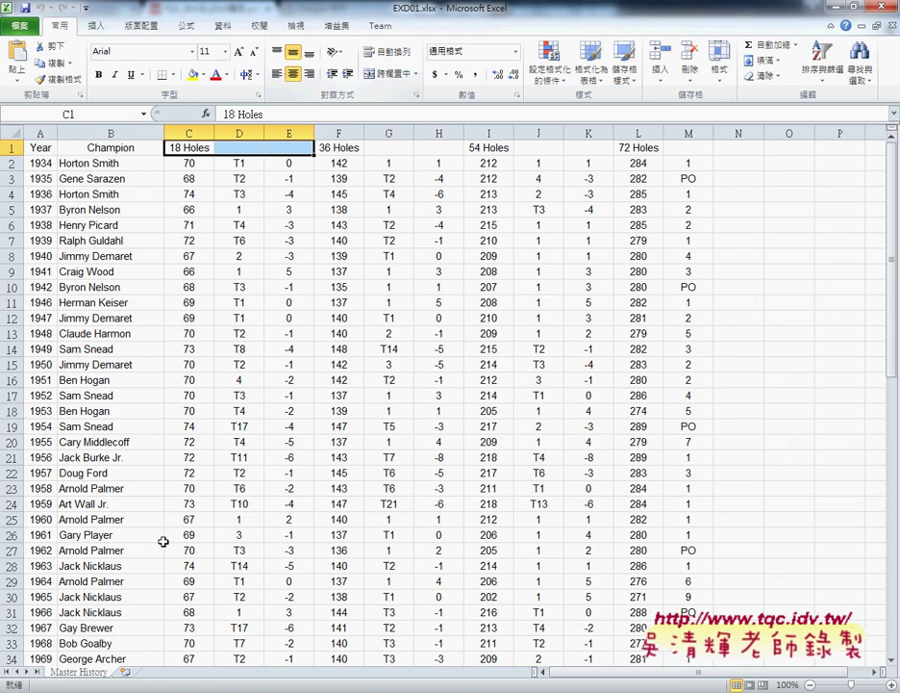
left_click(251, 658)
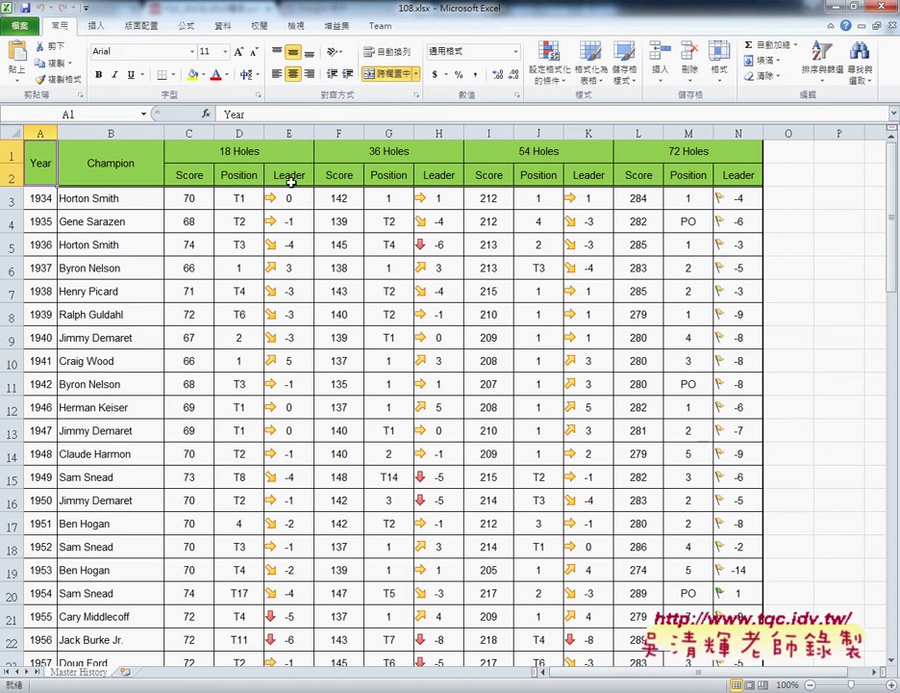
- Select the Leader ranges E3:E22, H3:H13, K3:K18 and N3:N13 to show their icon sets
left_click(290, 182)
left_click_drag(289, 199, 288, 662)
left_click_drag(439, 198, 438, 430)
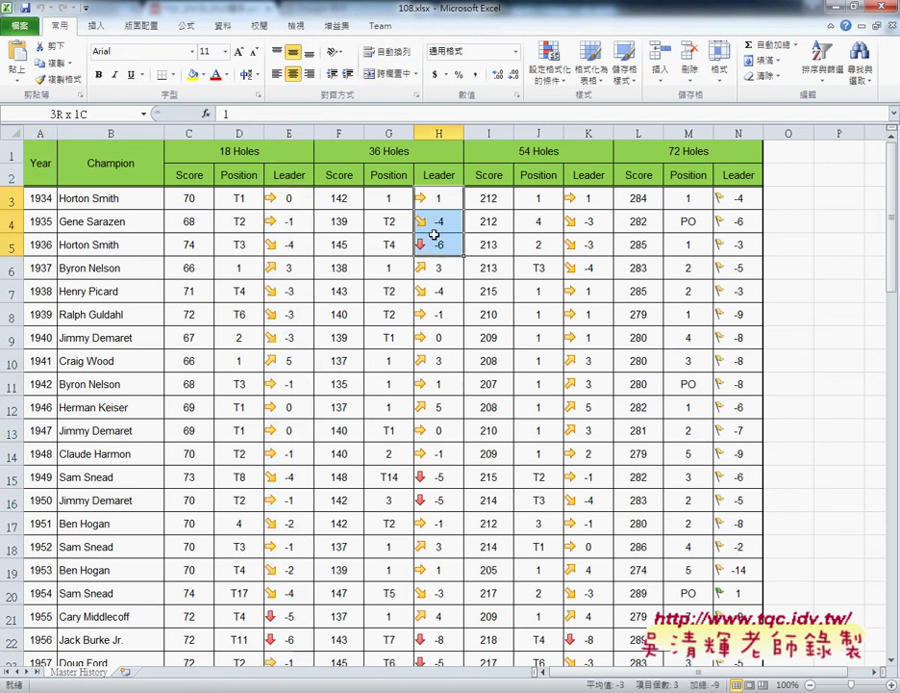
left_click_drag(588, 200, 589, 546)
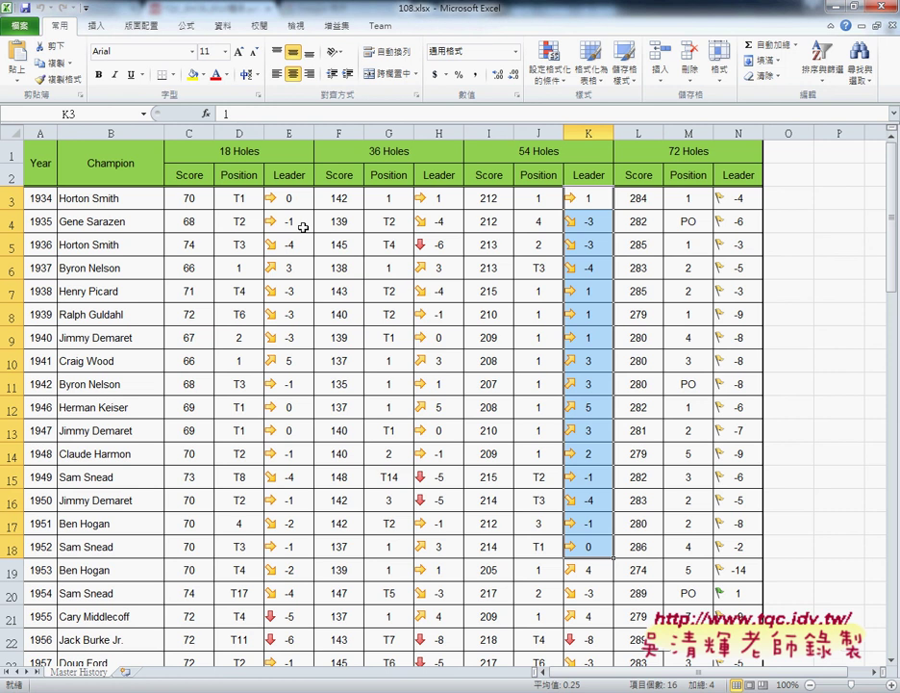
left_click_drag(739, 205, 744, 420)
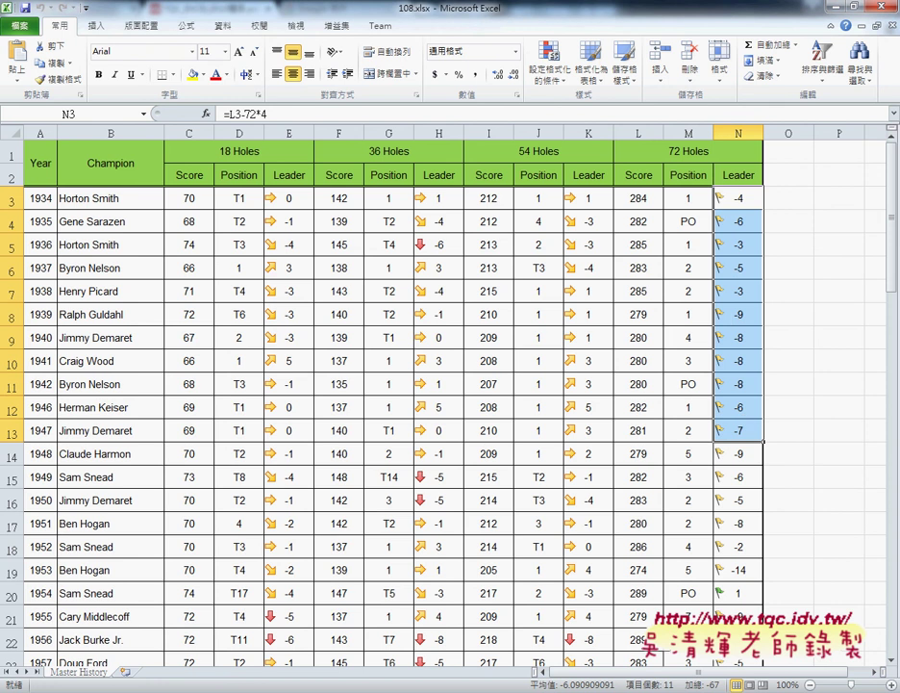
- Compare EXD01.xlsx with 108.xlsx once more, then return to the requirements PDF
left_click(380, 646)
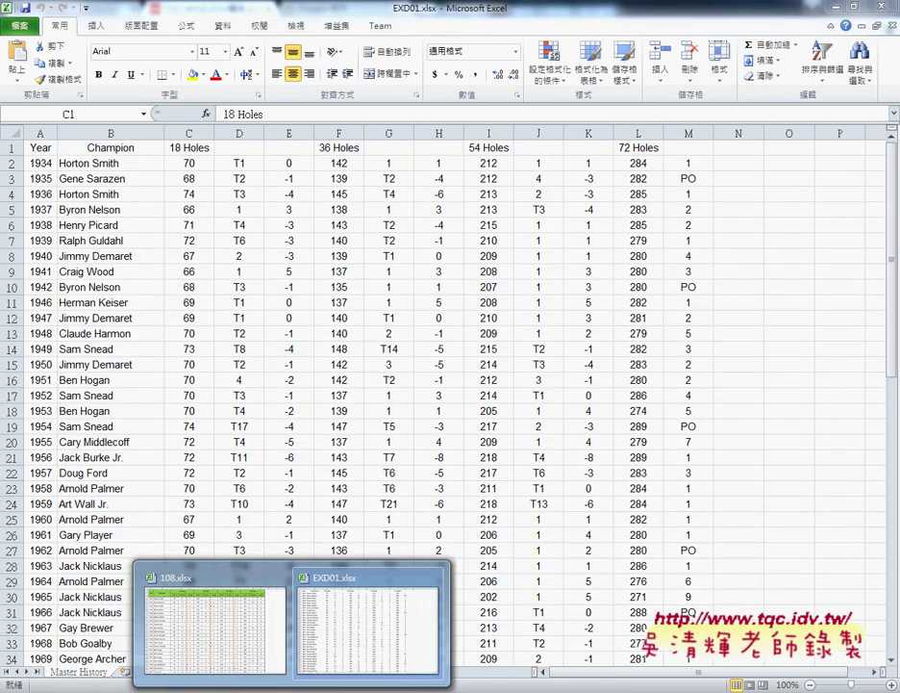
left_click(253, 655)
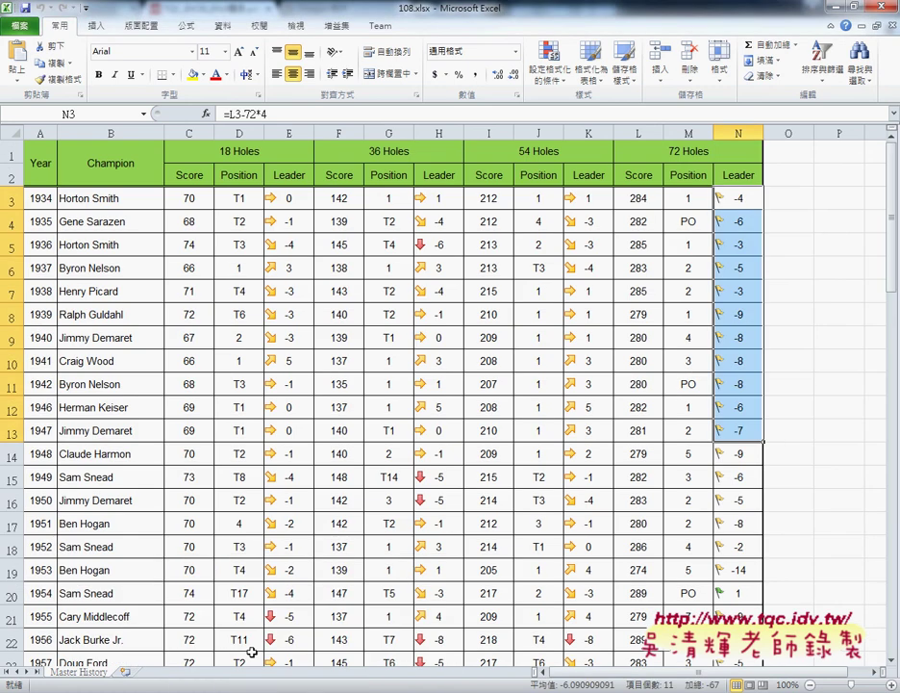
left_click(254, 640)
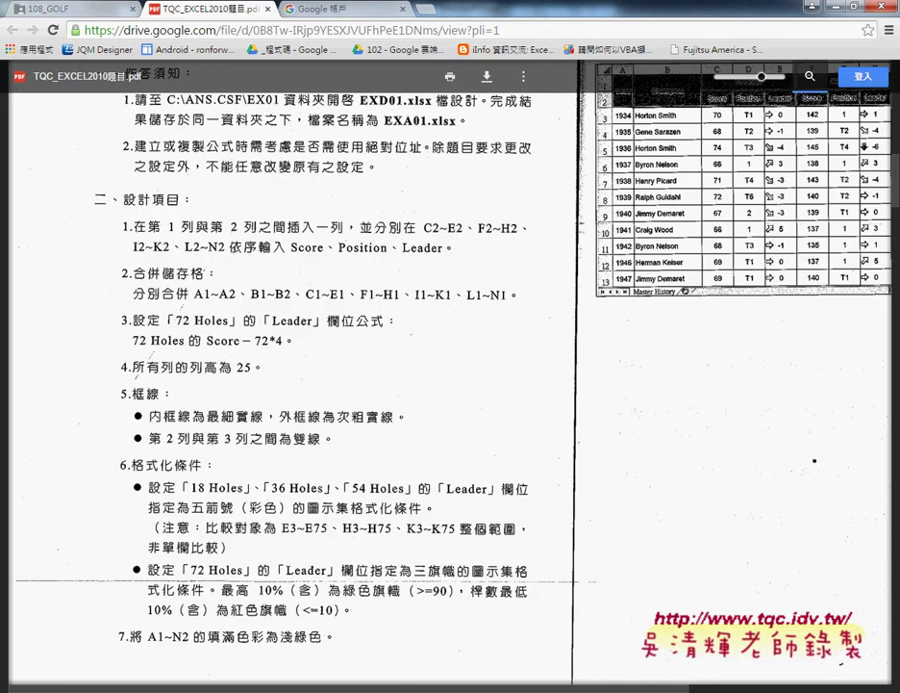
left_click(245, 643)
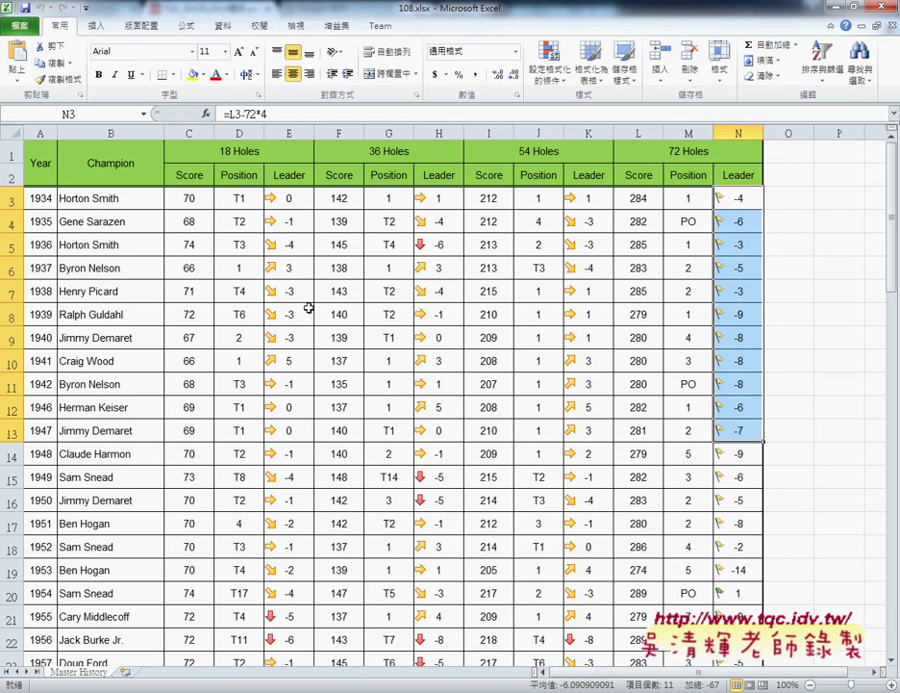
key("alt+Tab")
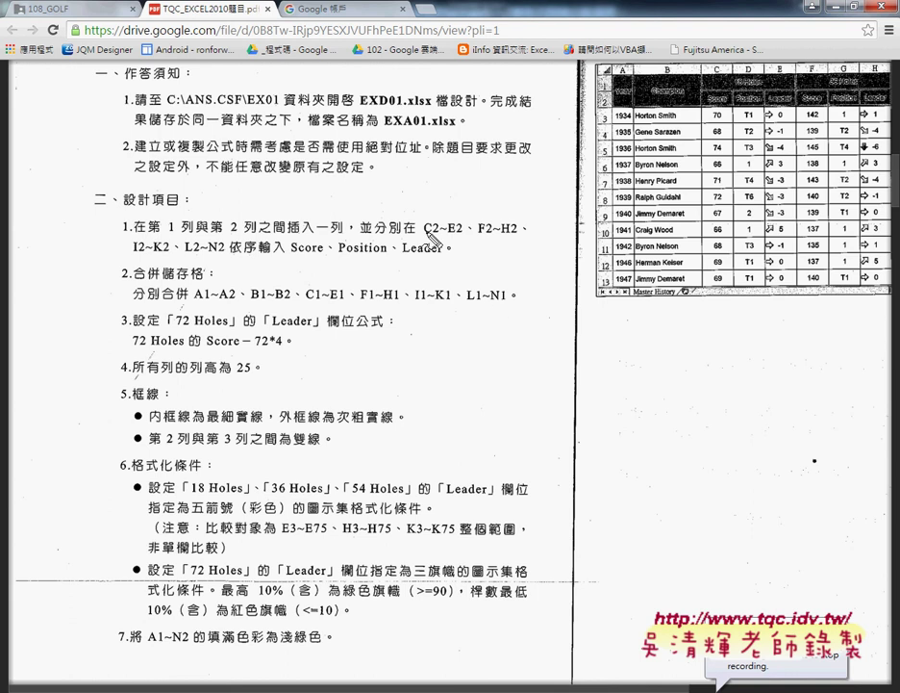
left_click_drag(423, 232, 517, 234)
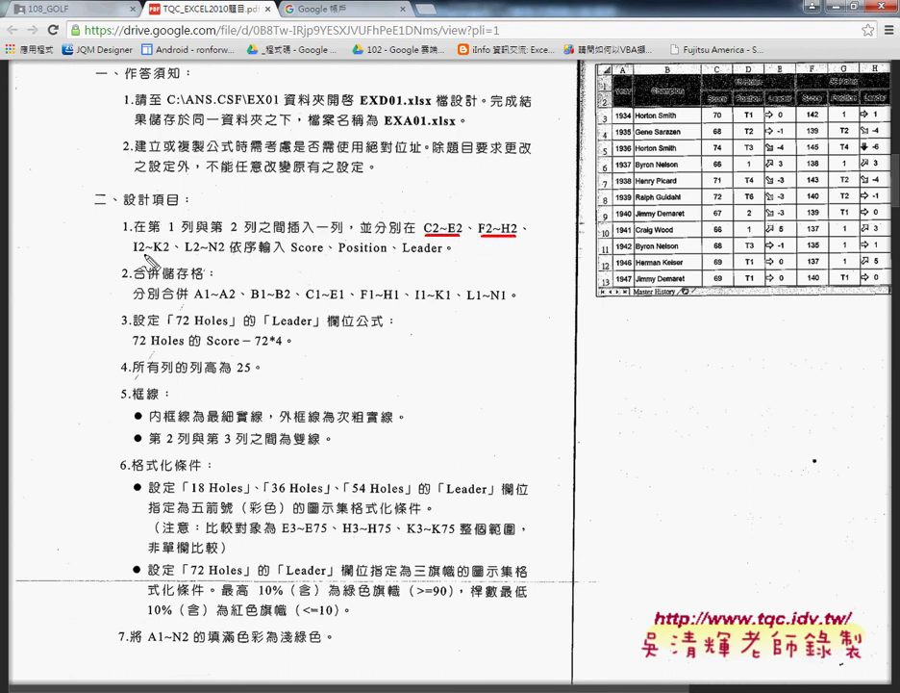
left_click_drag(291, 255, 446, 255)
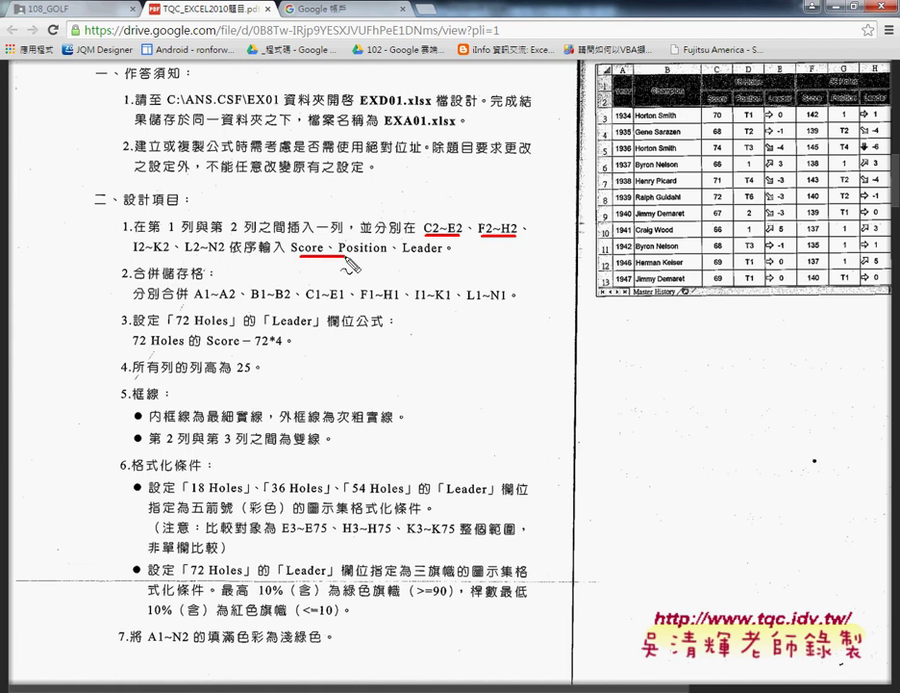